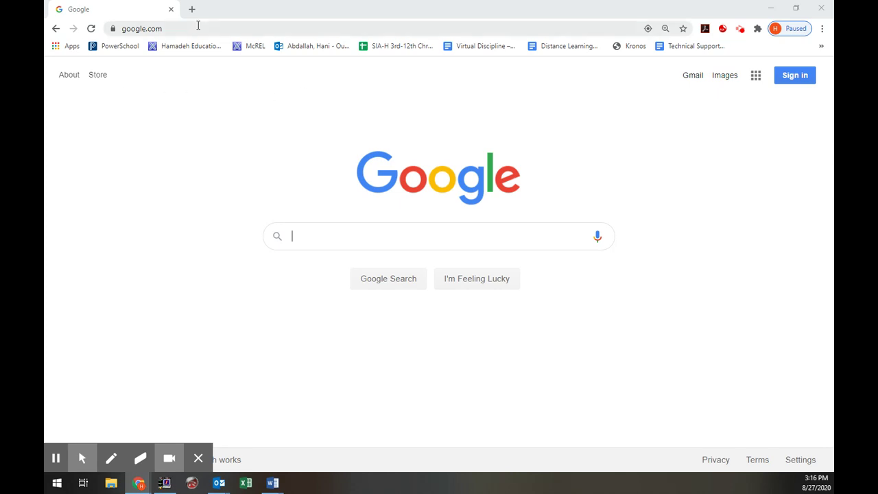
Step: Go to classroom.google.com by typing 'class' in the address bar
key(ctrl+l)
text(classroom.)
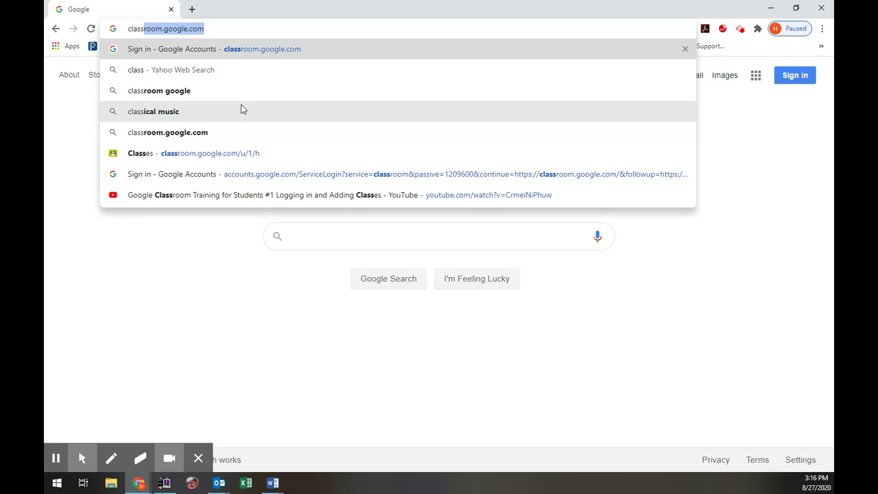
key(Return)
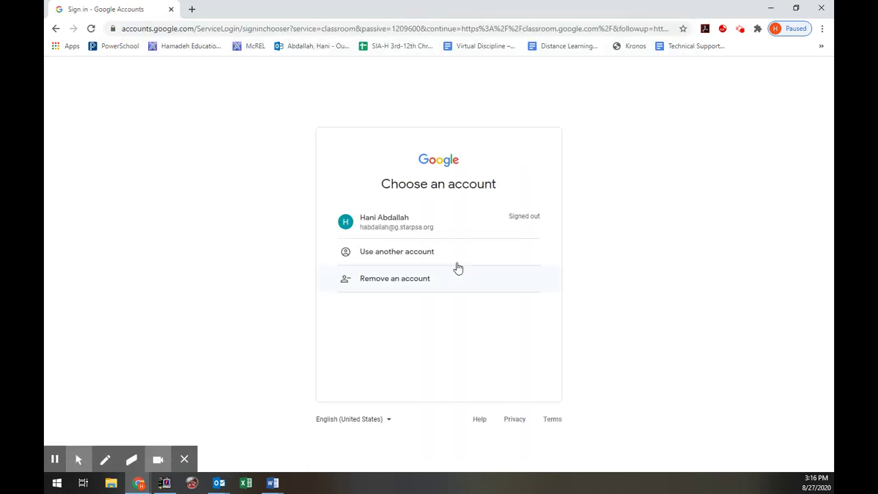
Step: Sign in to Classroom with the listed school account
click(436, 224)
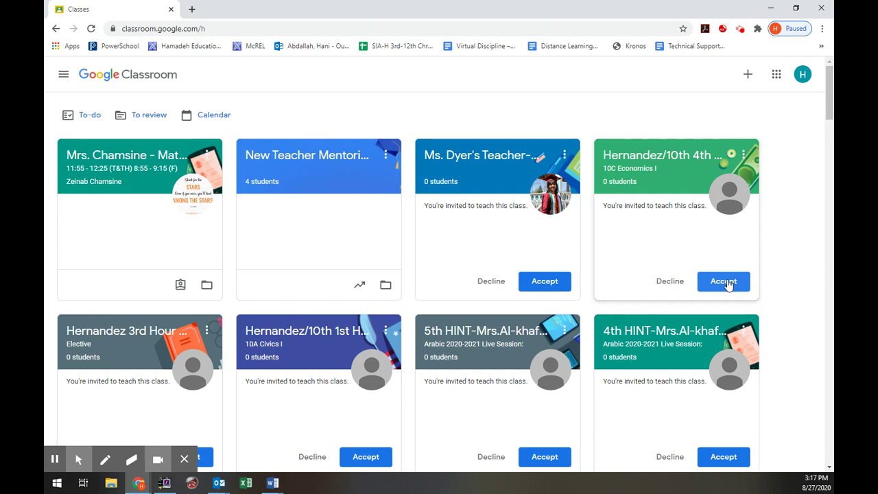
Step: Accept the 10C Economics I invitation, browse its stream, then return to the Classes overview
click(728, 284)
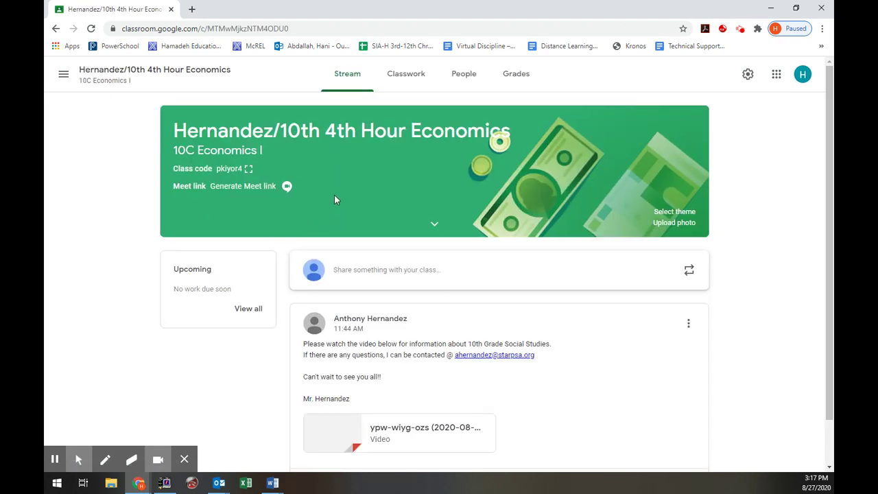
scroll(383, 231, down, 2)
scroll(383, 231, down, 1)
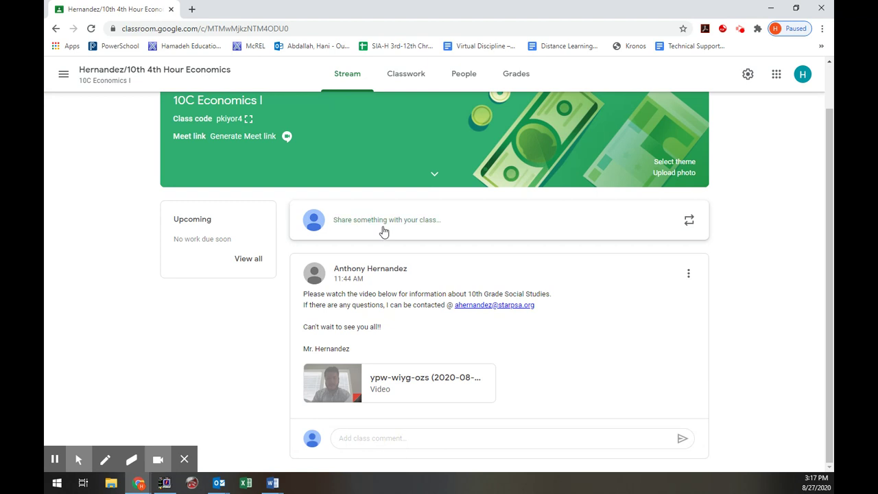
scroll(383, 230, up, 1)
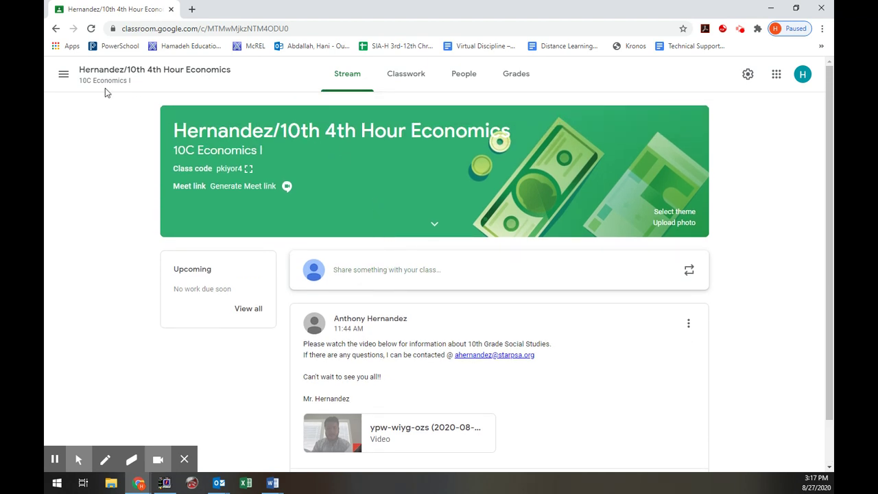
click(63, 78)
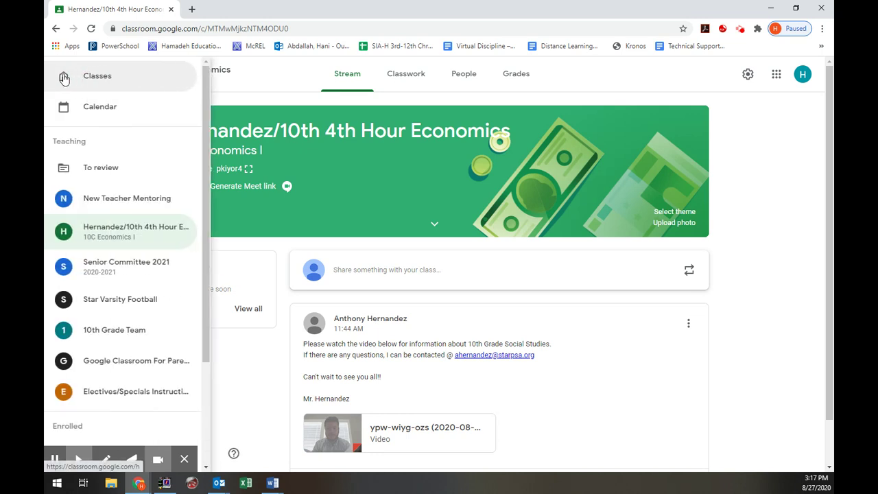
click(117, 80)
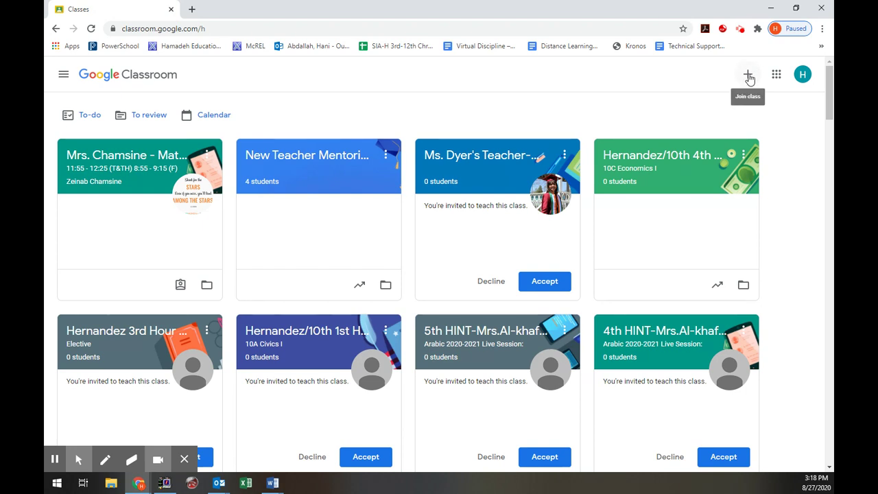
click(748, 74)
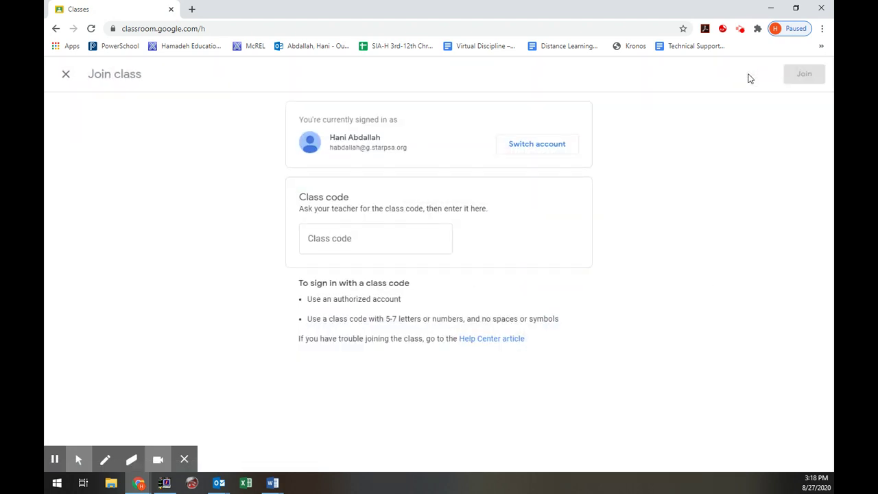
click(389, 237)
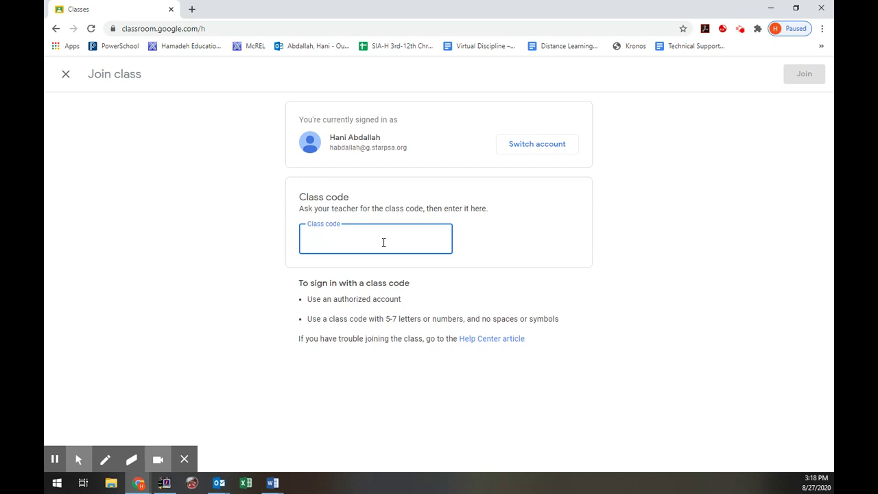
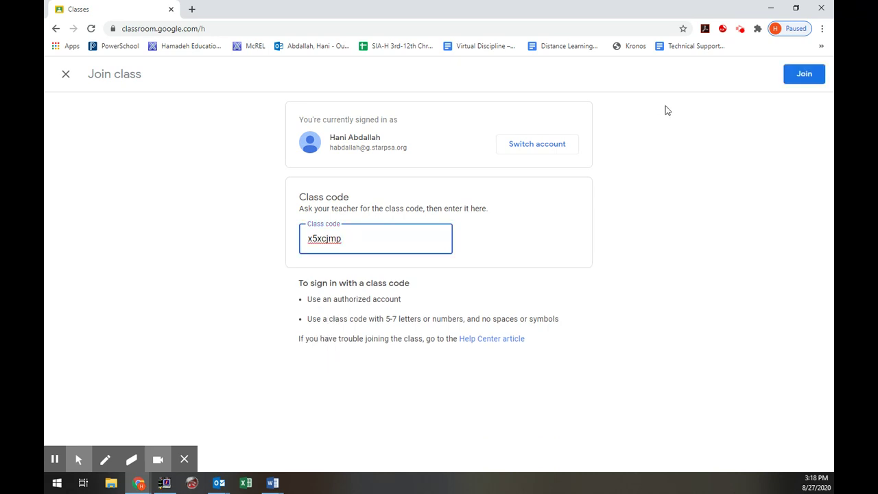
click(799, 68)
click(803, 75)
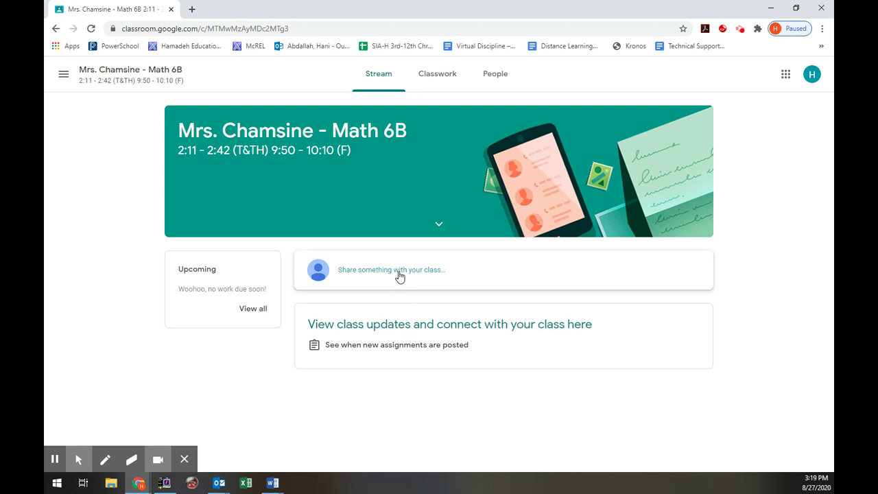
Step: View the Math 6B Classwork tab
click(436, 74)
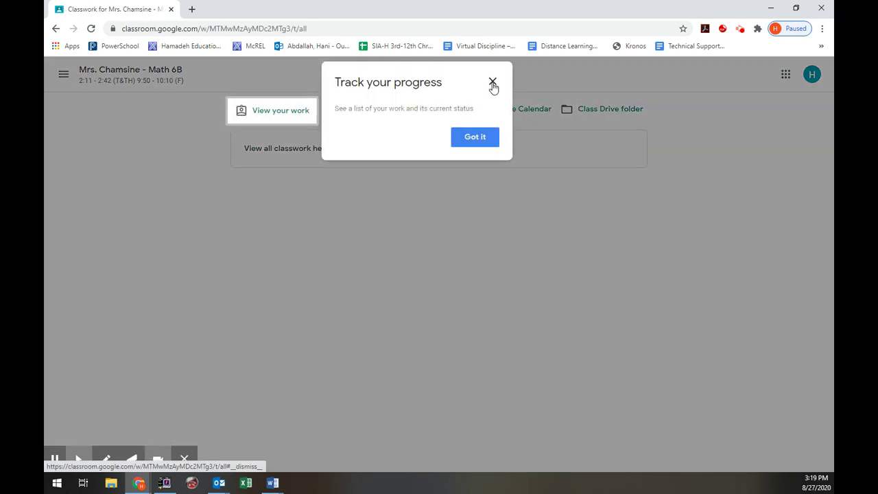
Step: Dismiss the Track your progress tip, revisit the Math 6B stream, then go to Classes
click(492, 82)
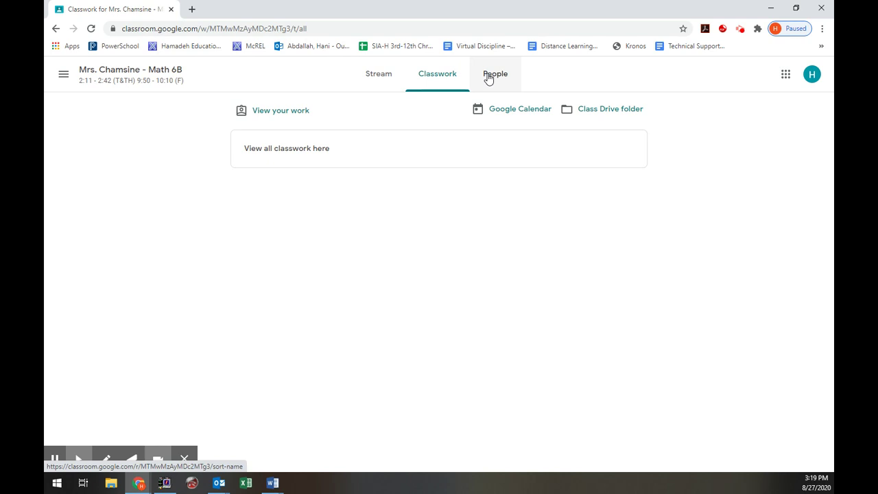
click(376, 74)
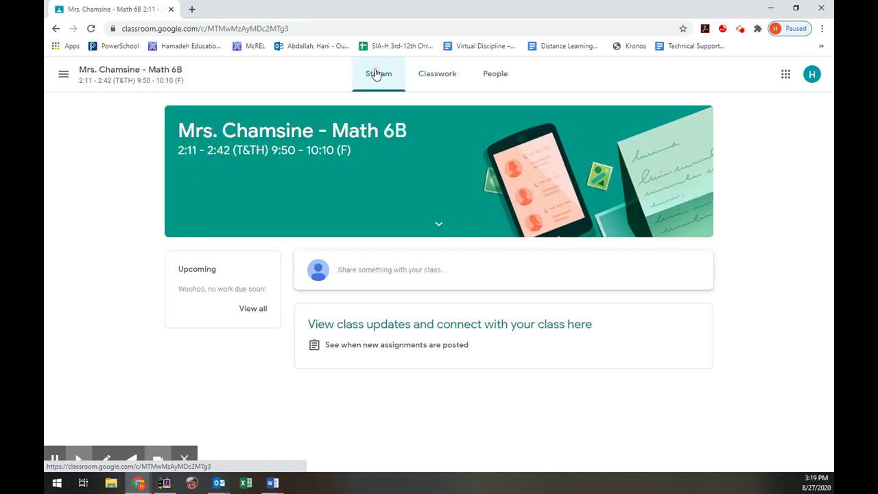
click(63, 74)
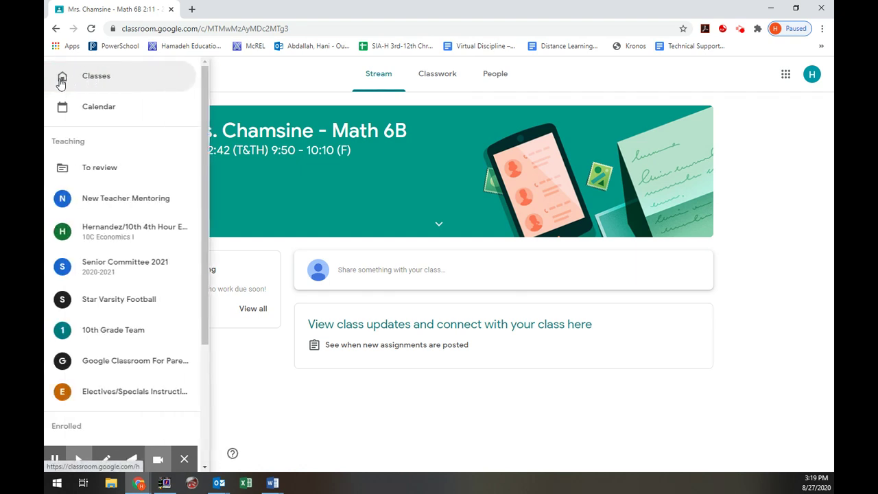
click(109, 83)
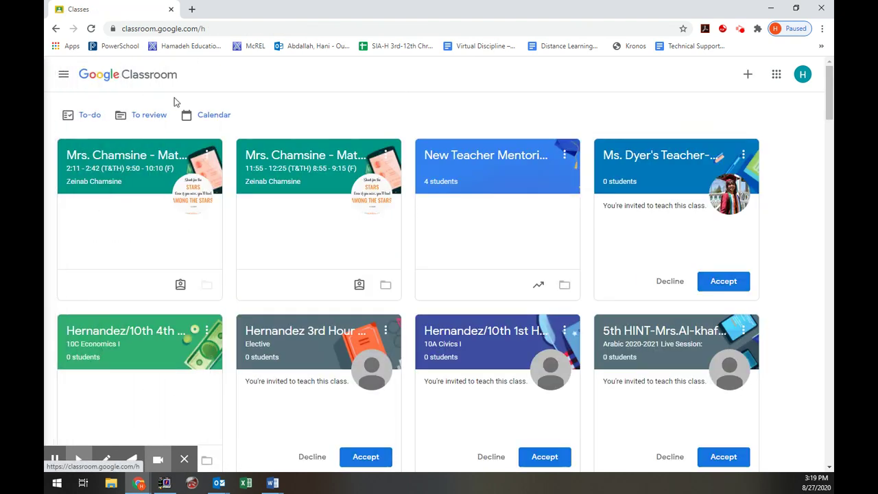